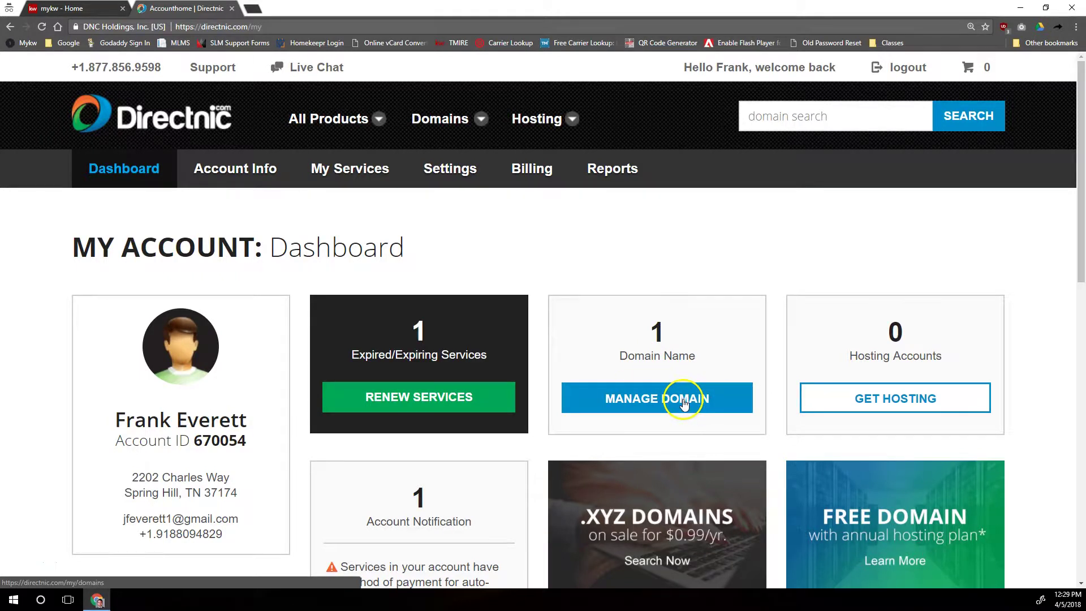
From Manage Domain, open feverett.com's settings and reach its DNS records page.
left_click(683, 399)
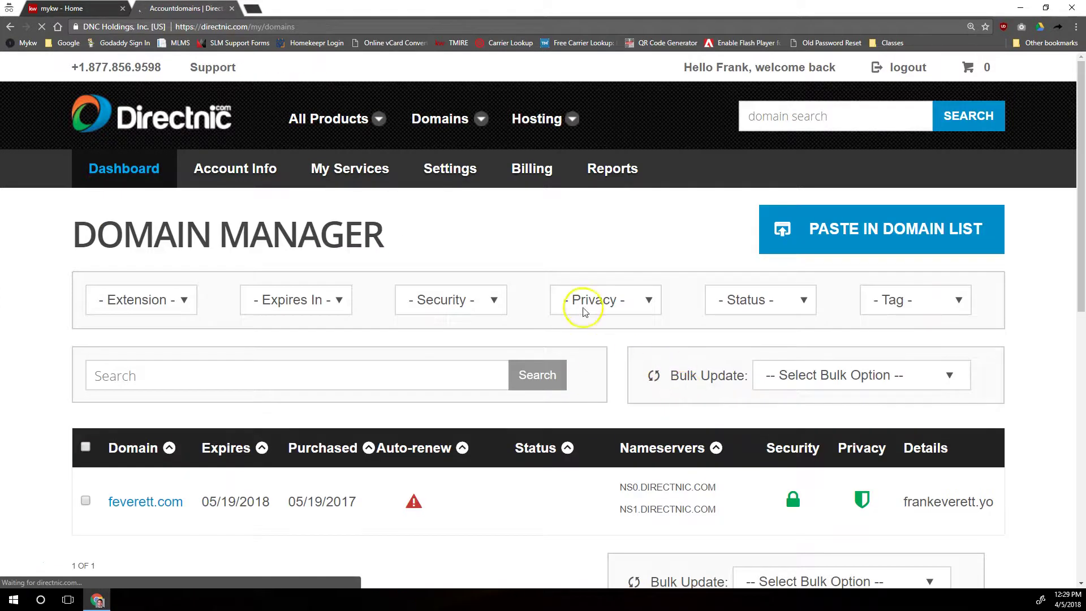
scroll(456, 298, "down", 2)
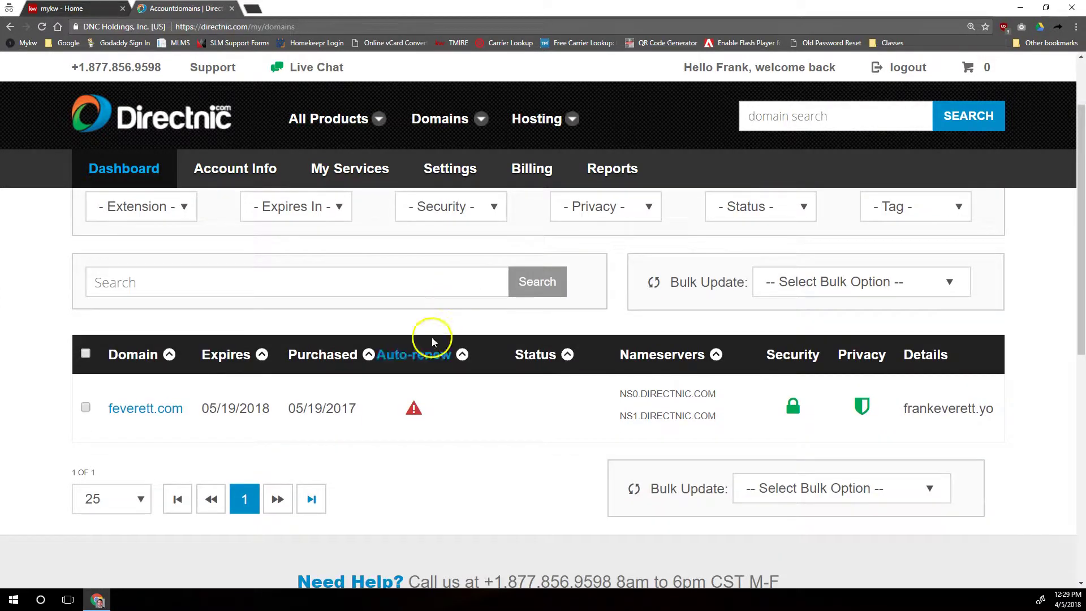
left_click(130, 416)
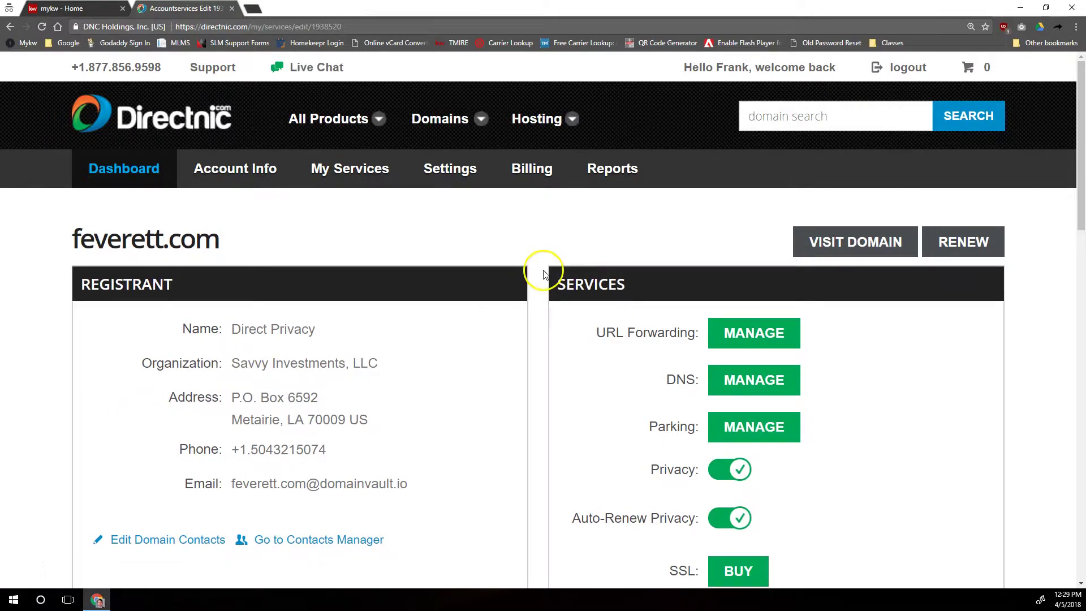
scroll(631, 220, "down", 2)
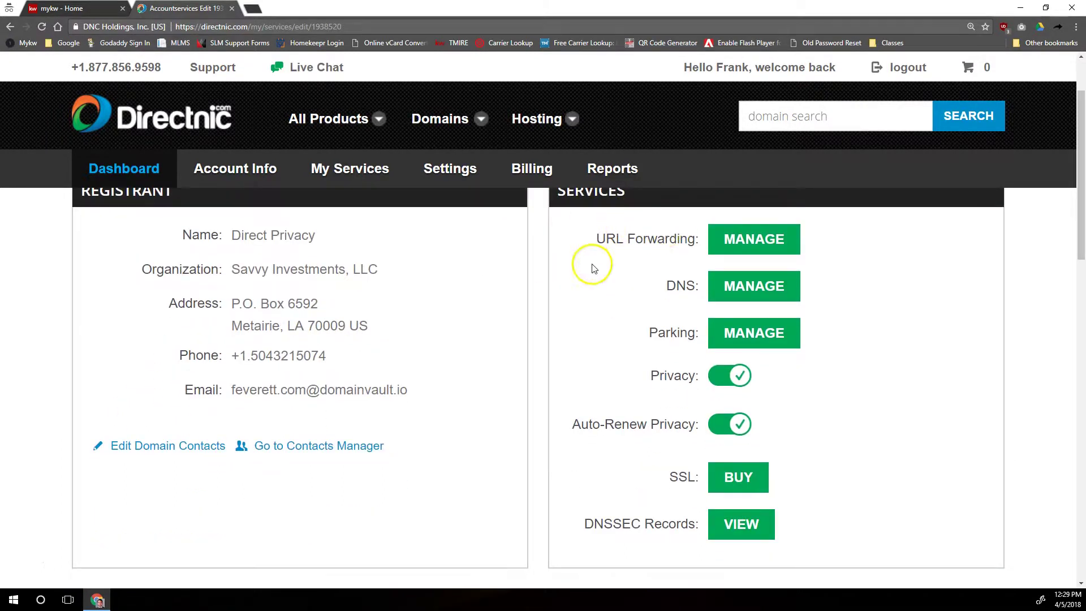
scroll(605, 270, "up", 2)
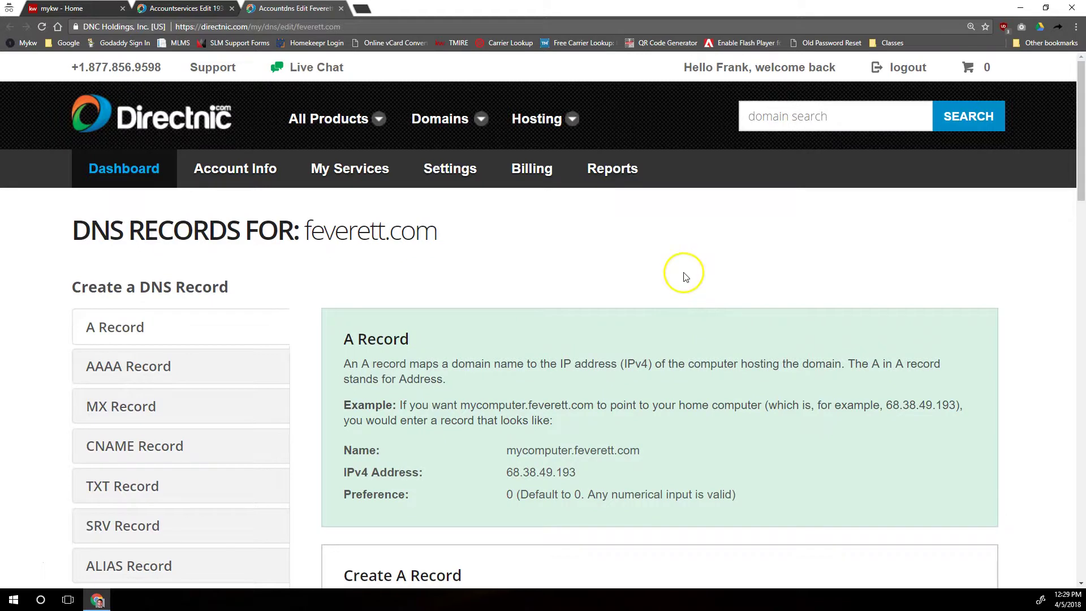
scroll(686, 274, "down", 2)
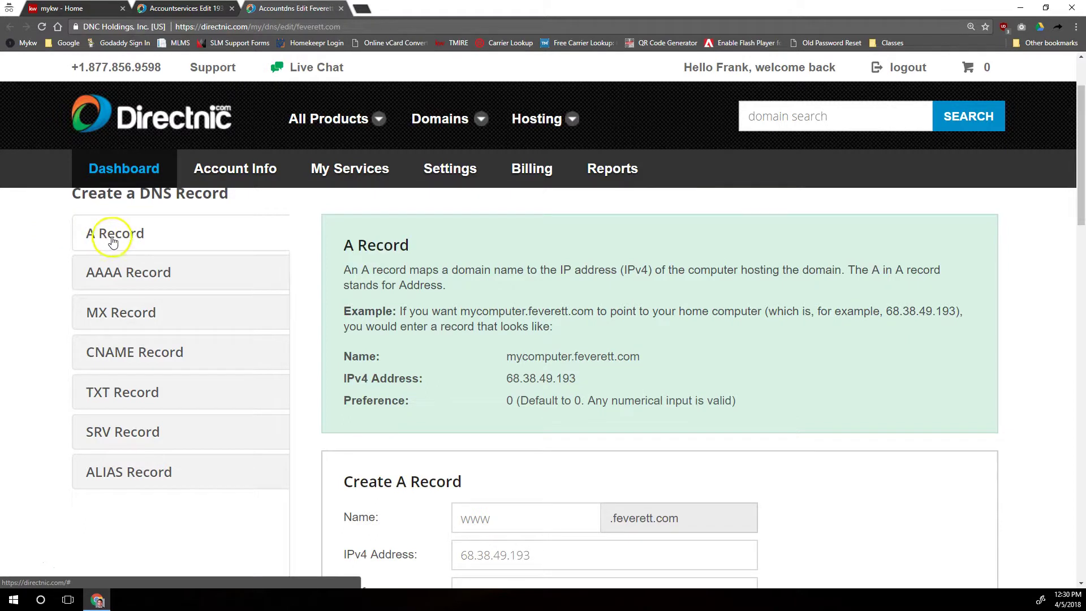
scroll(618, 352, "down", 13)
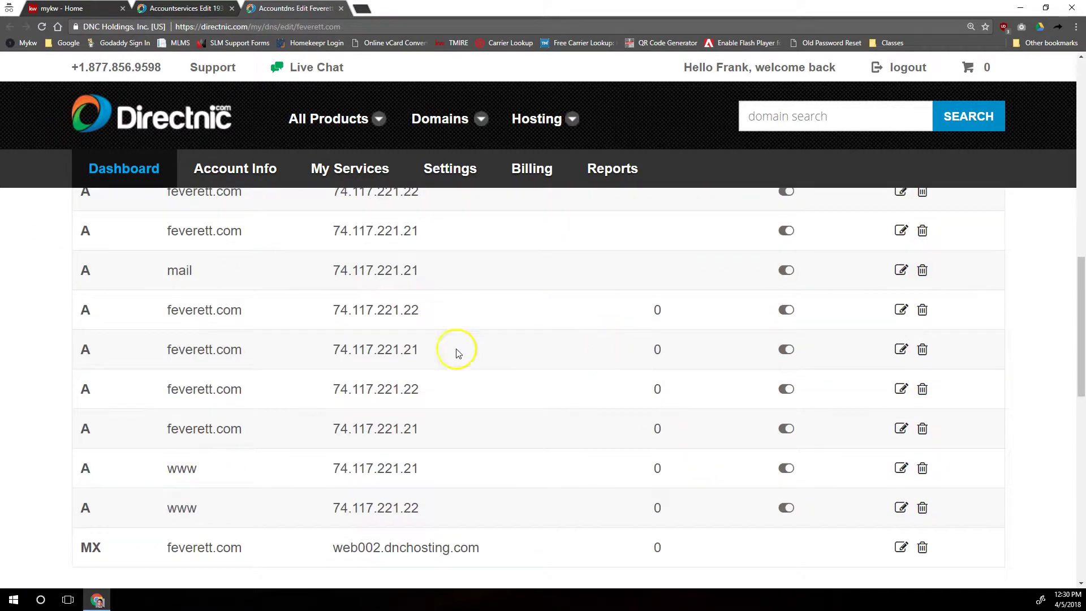
scroll(381, 365, "up", 3)
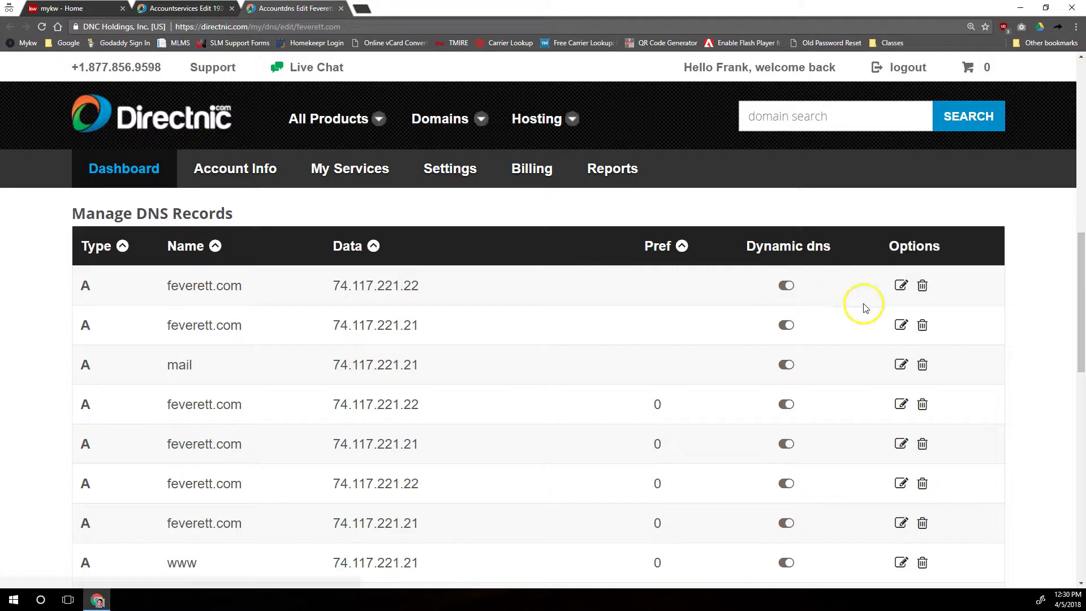
Delete the duplicate feverett.com A records and the www A record pointing to 74.117.221.21.
left_click(922, 287)
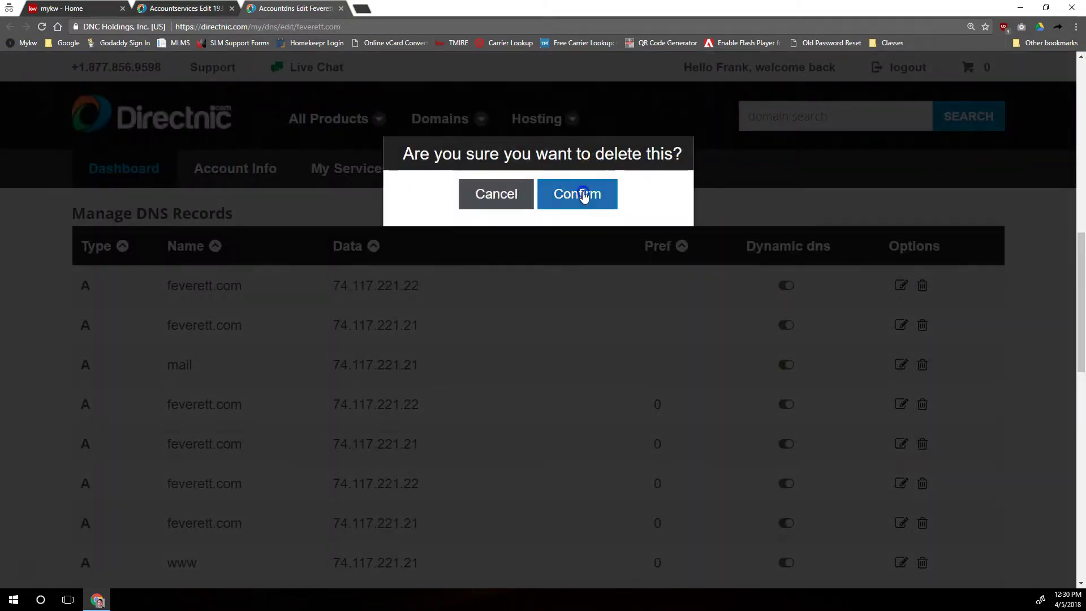
left_click(583, 195)
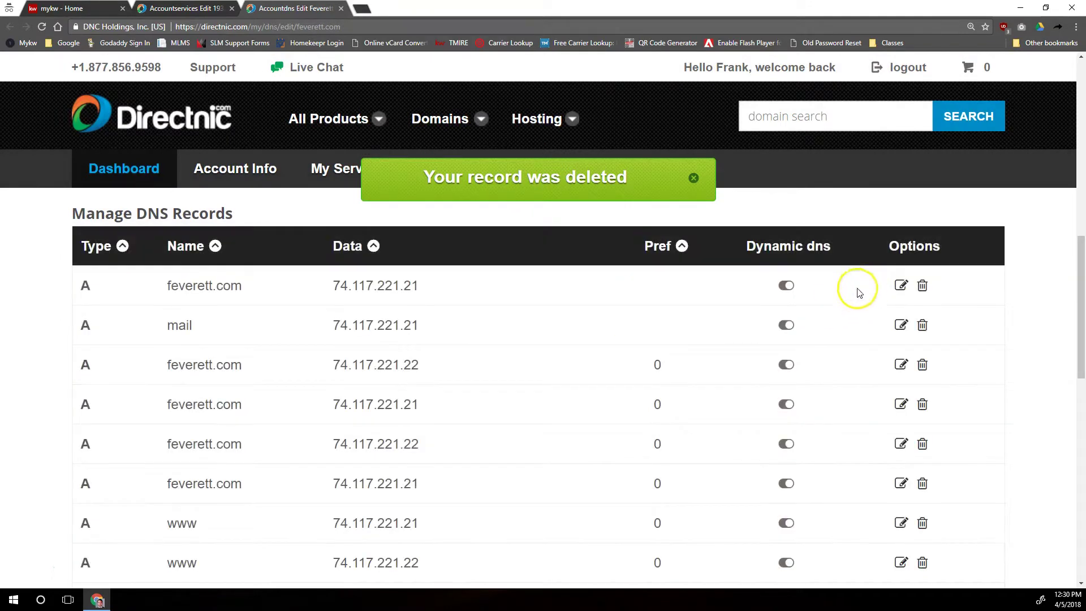
left_click(923, 287)
left_click(575, 191)
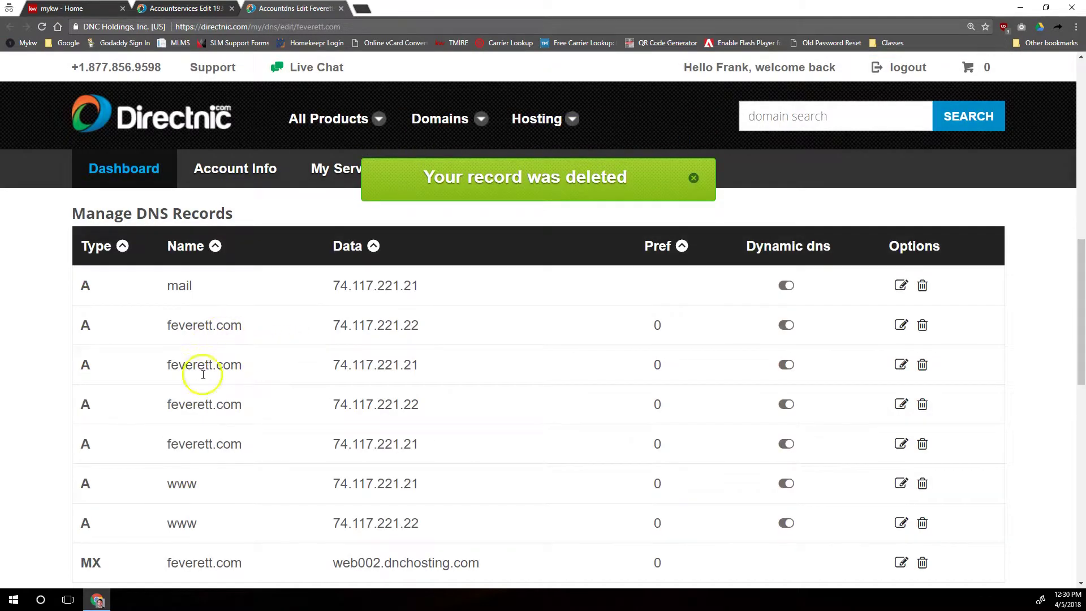
left_click(922, 325)
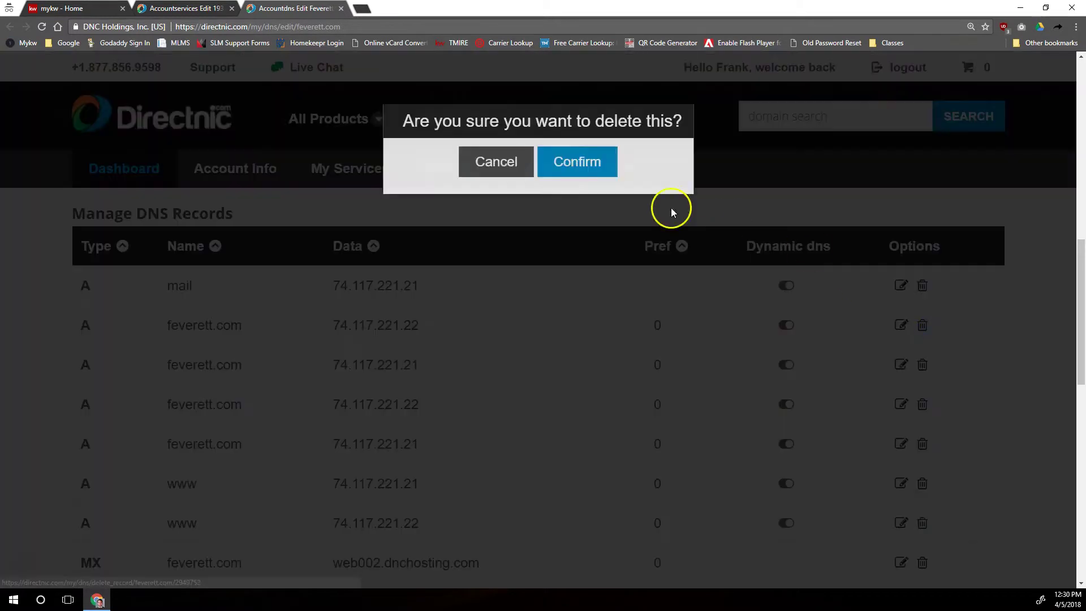
left_click(561, 170)
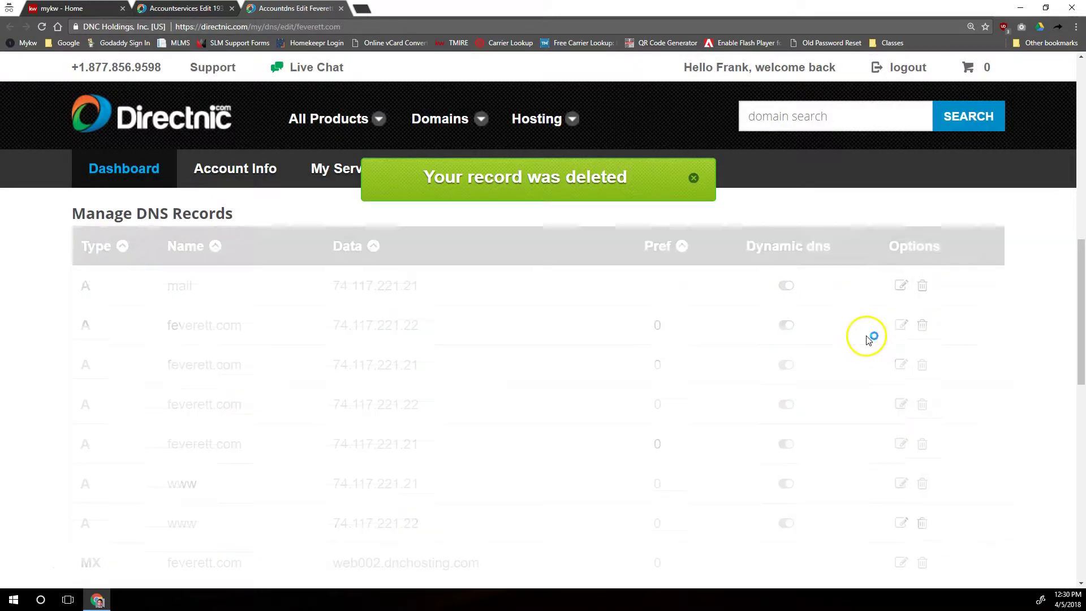
left_click(923, 324)
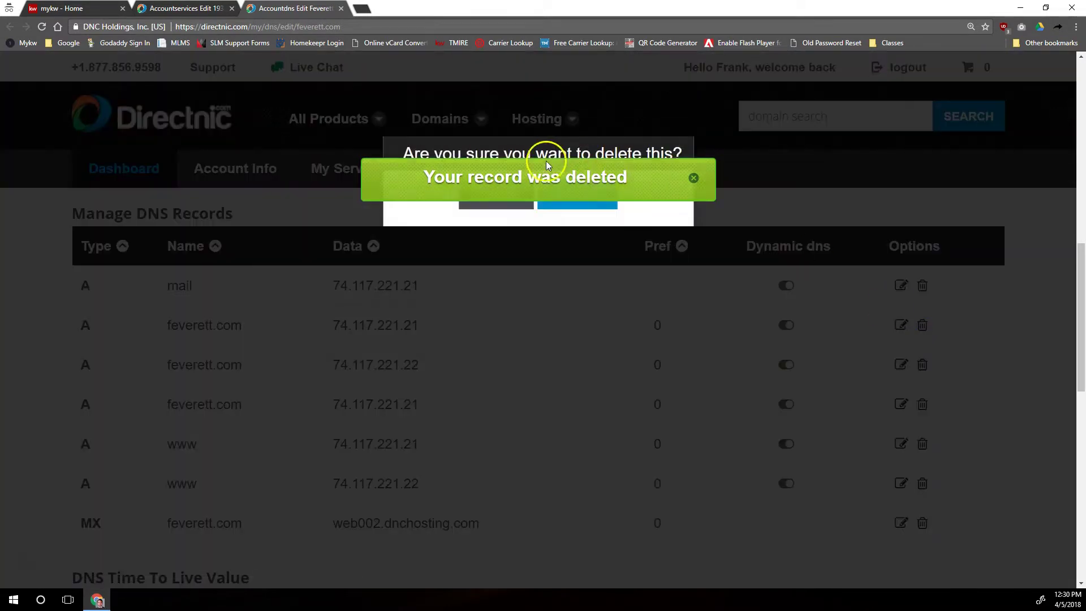
left_click(575, 194)
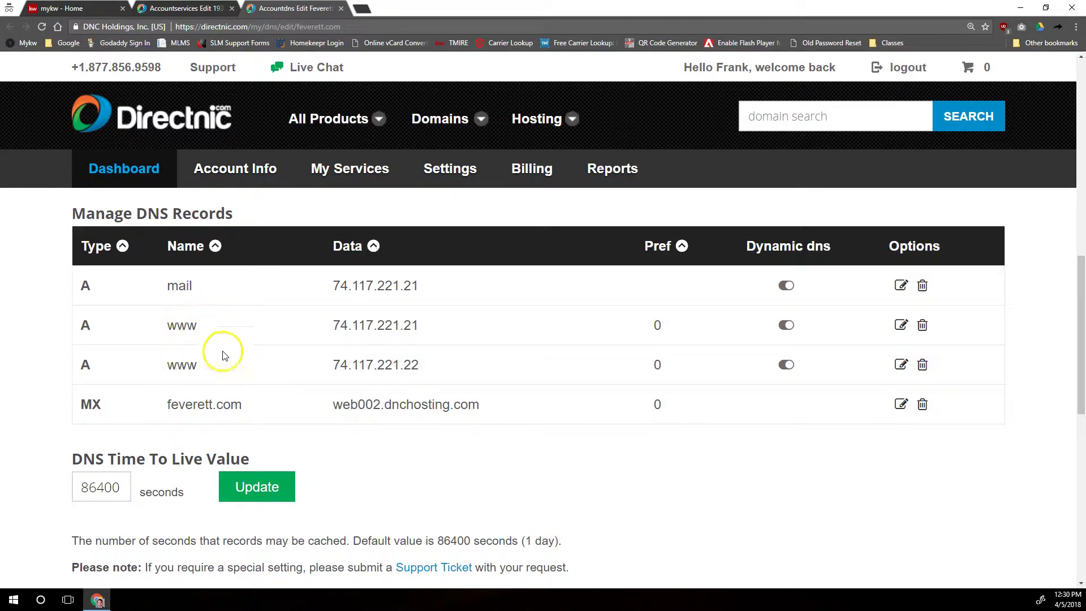
left_click(922, 325)
left_click(594, 191)
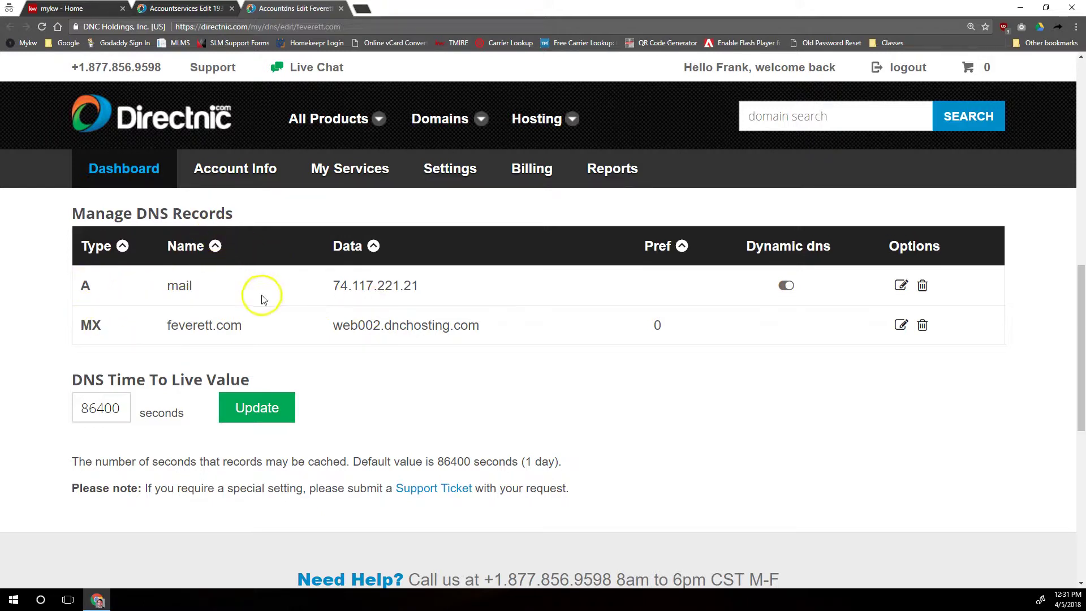
scroll(259, 293, "up", 13)
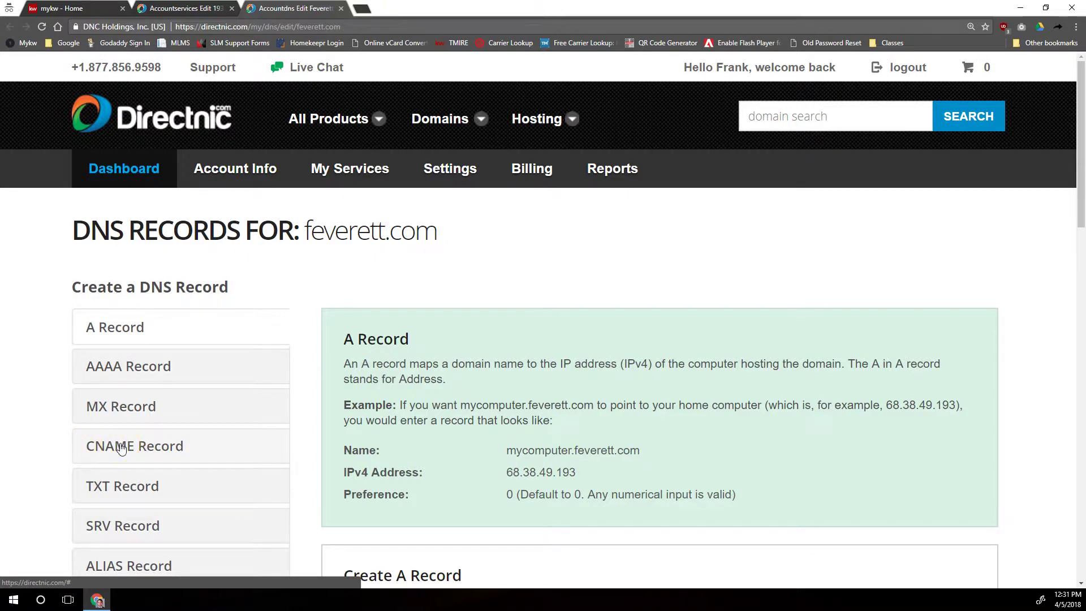
left_click(121, 447)
scroll(432, 384, "down", 10)
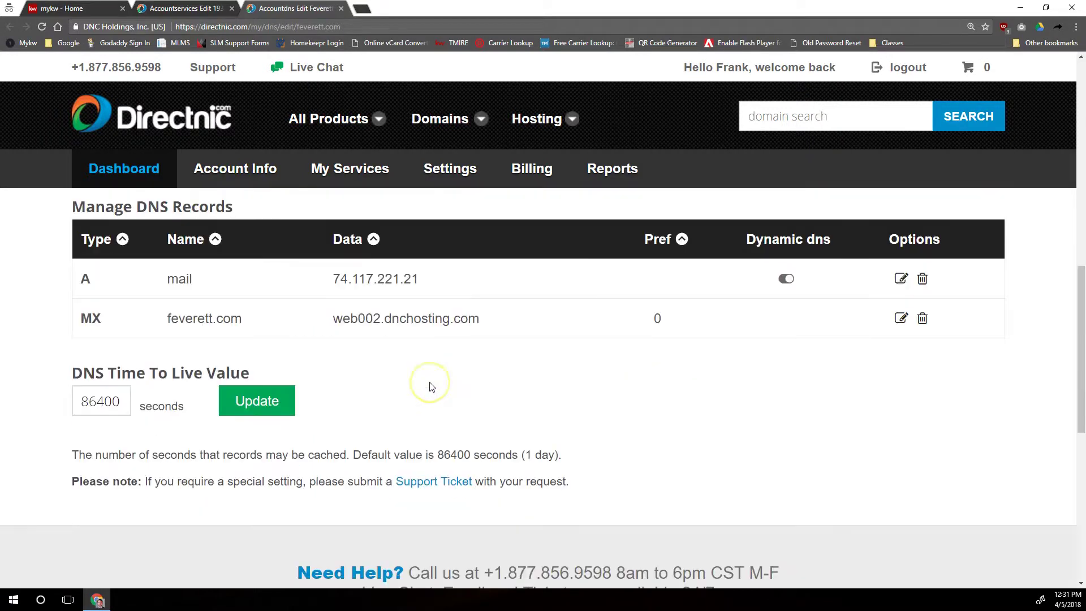
scroll(432, 387, "up", 3)
scroll(432, 376, "down", 3)
scroll(462, 394, "up", 3)
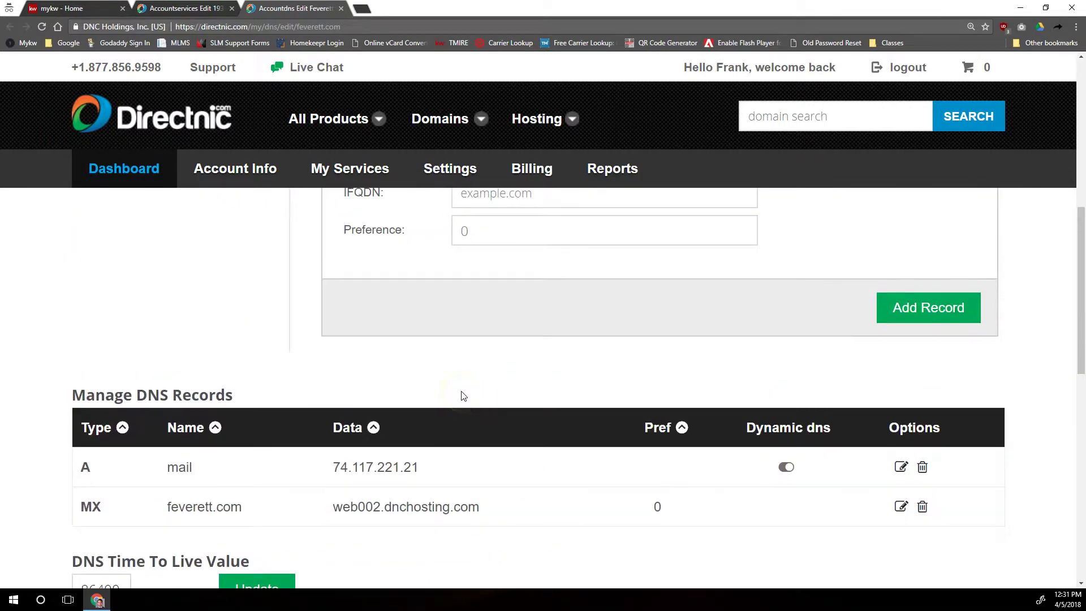
scroll(464, 396, "down", 2)
scroll(462, 395, "up", 5)
scroll(462, 396, "down", 2)
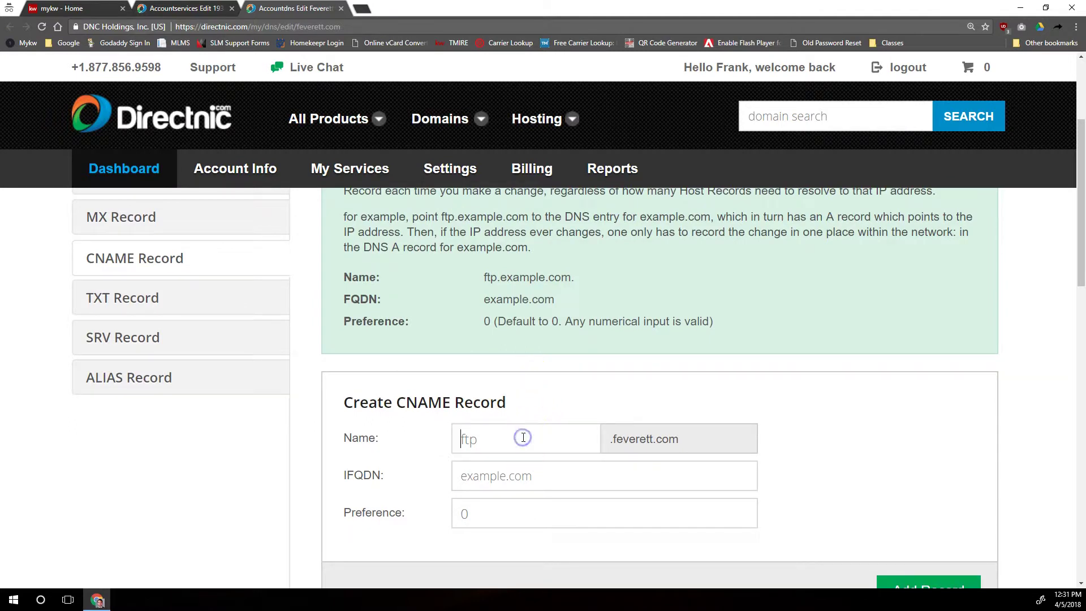
type("www")
Target domains.myrealestateplatform.com with preference 1 and add the CNAME record.
left_click(515, 481)
left_click_drag(365, 478, 489, 485)
type("domains.myrealestateplatform.com")
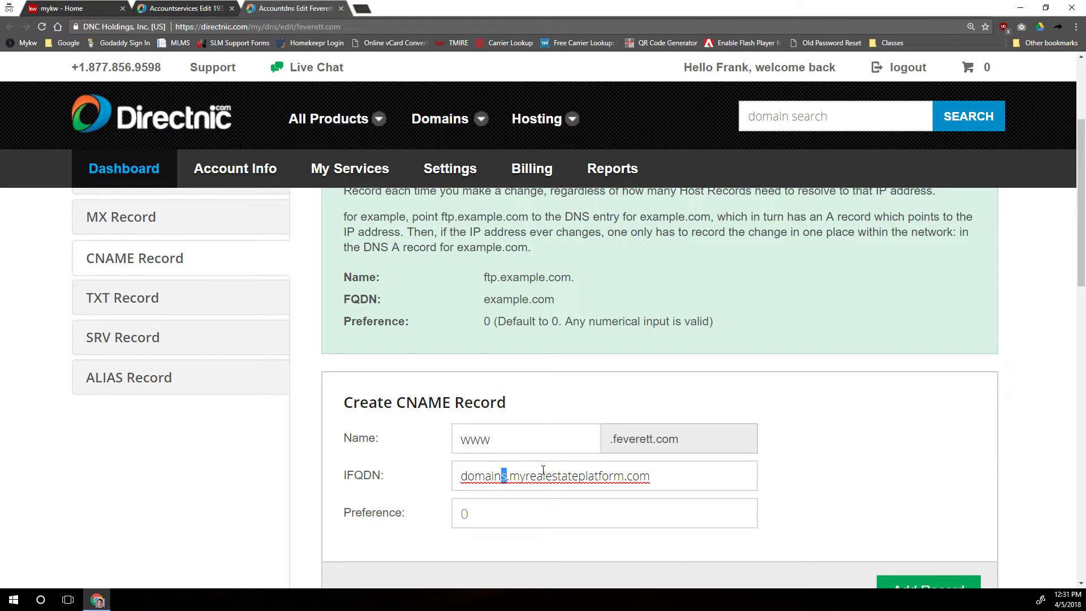
left_click(484, 512)
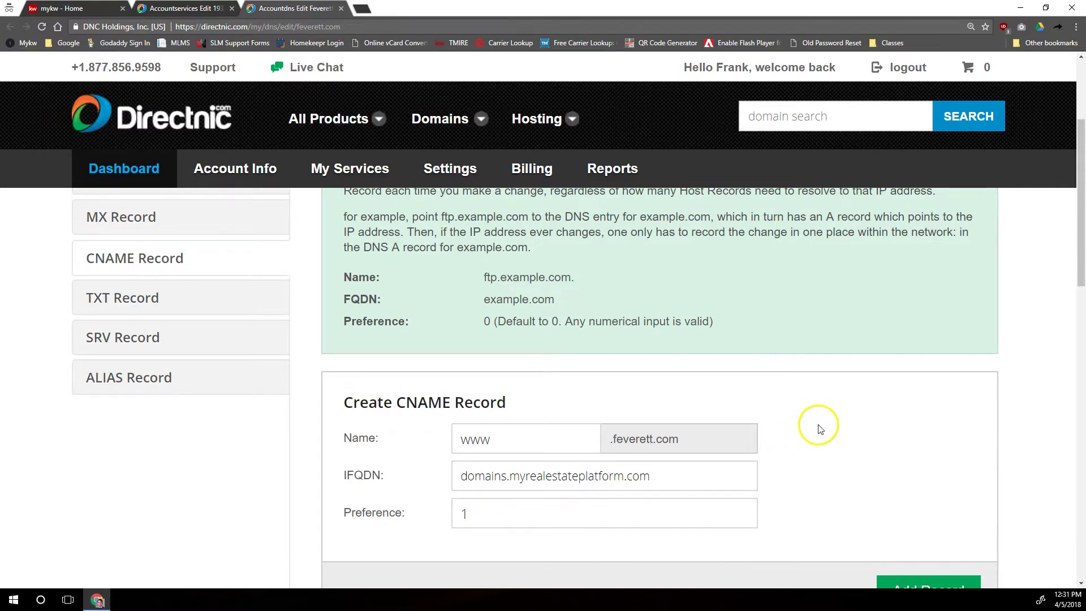
scroll(817, 427, "down", 2)
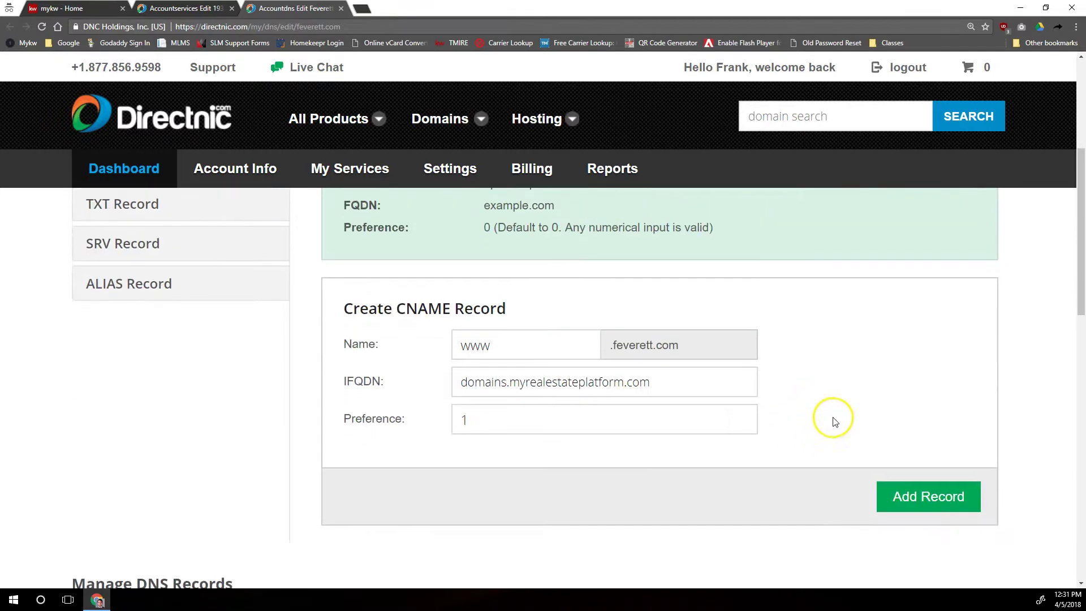
left_click(924, 498)
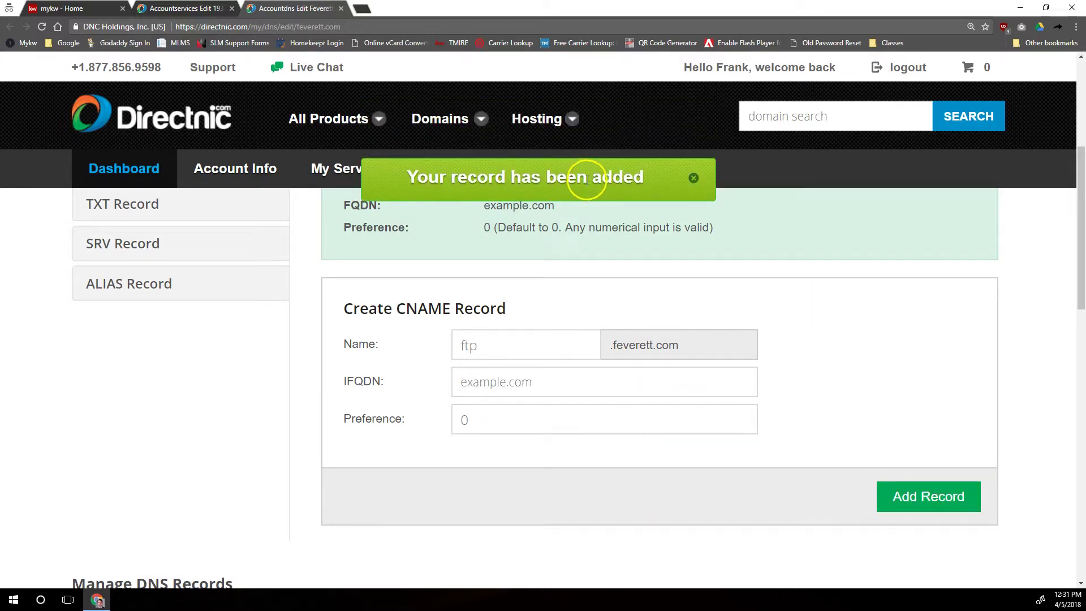
scroll(315, 286, "up", 5)
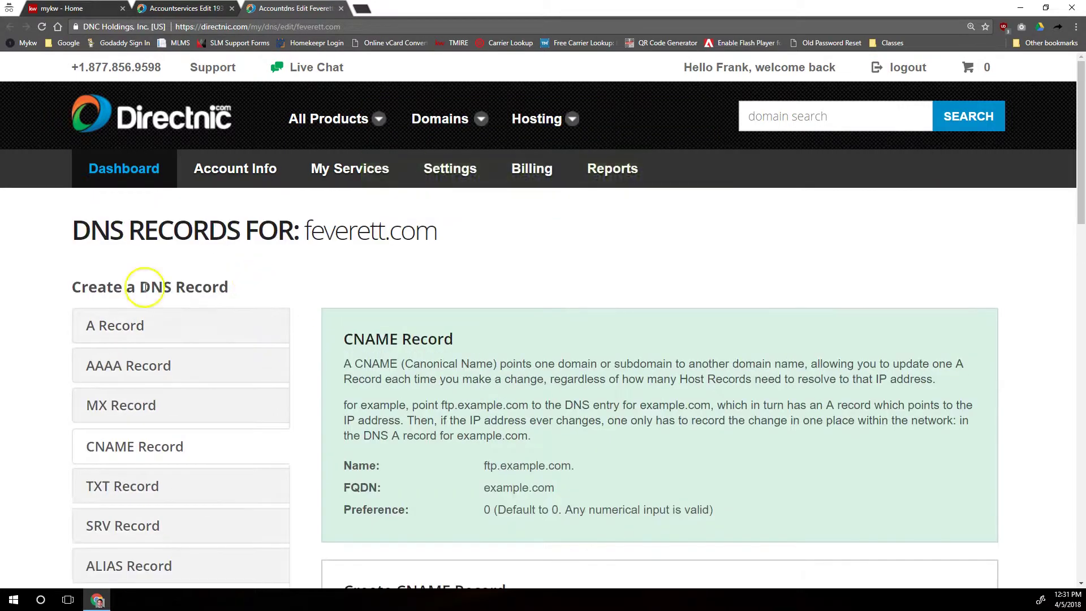
Fill in a new A record with name @ and IPv4 address 184.169.141.142.
left_click(107, 327)
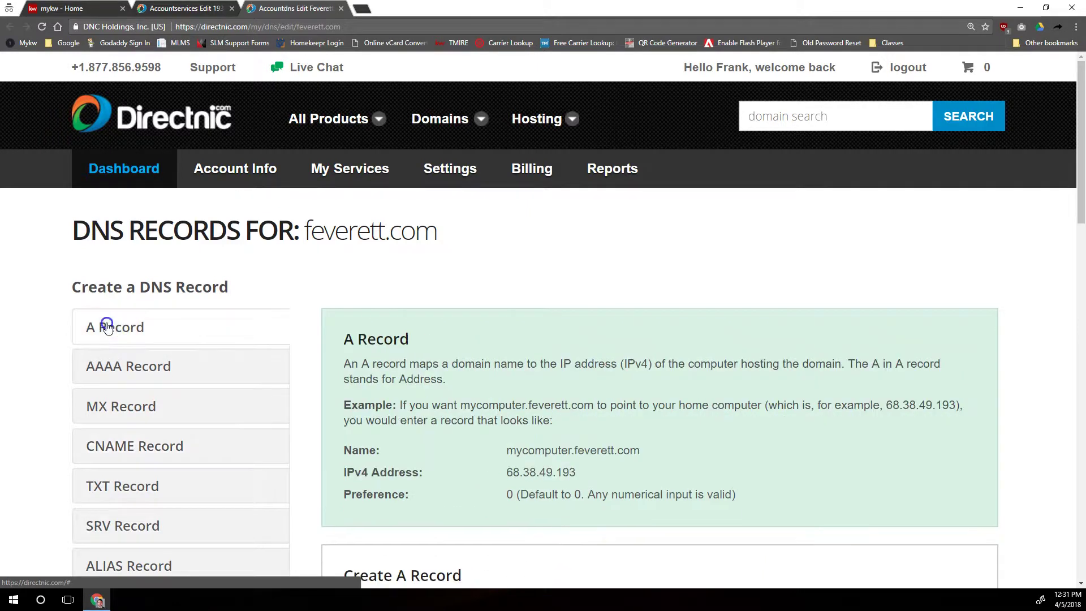
scroll(449, 375, "down", 3)
left_click_drag(473, 381, 299, 378)
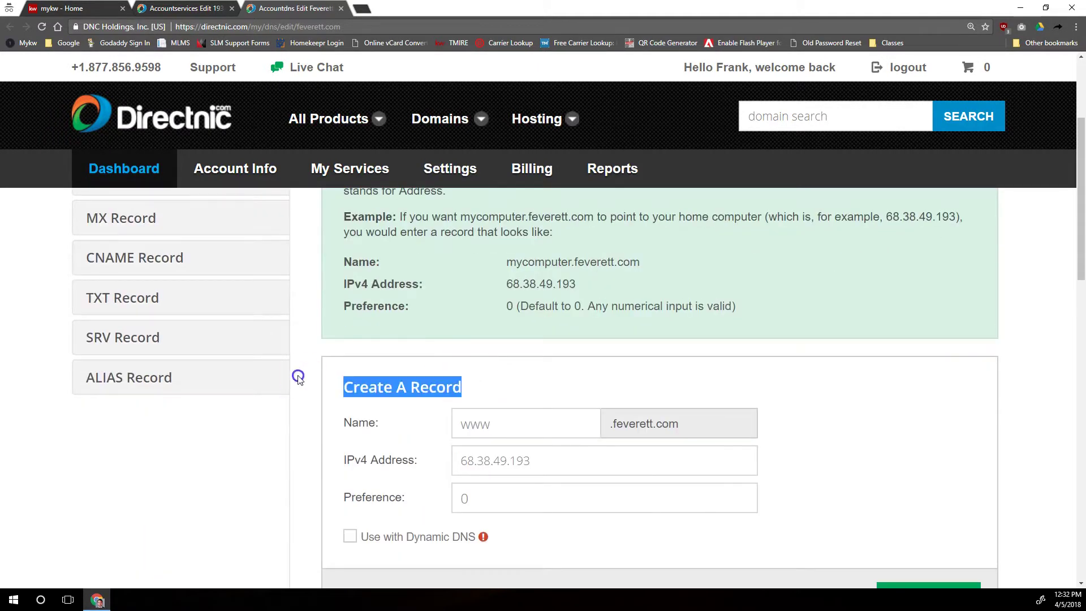
left_click(500, 427)
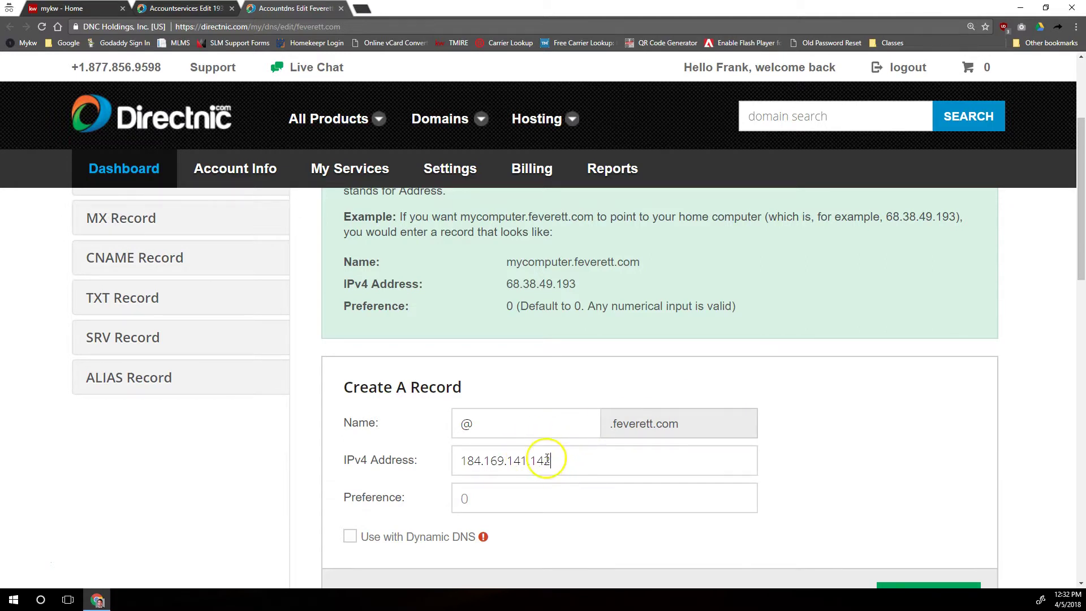
left_click_drag(523, 460, 455, 464)
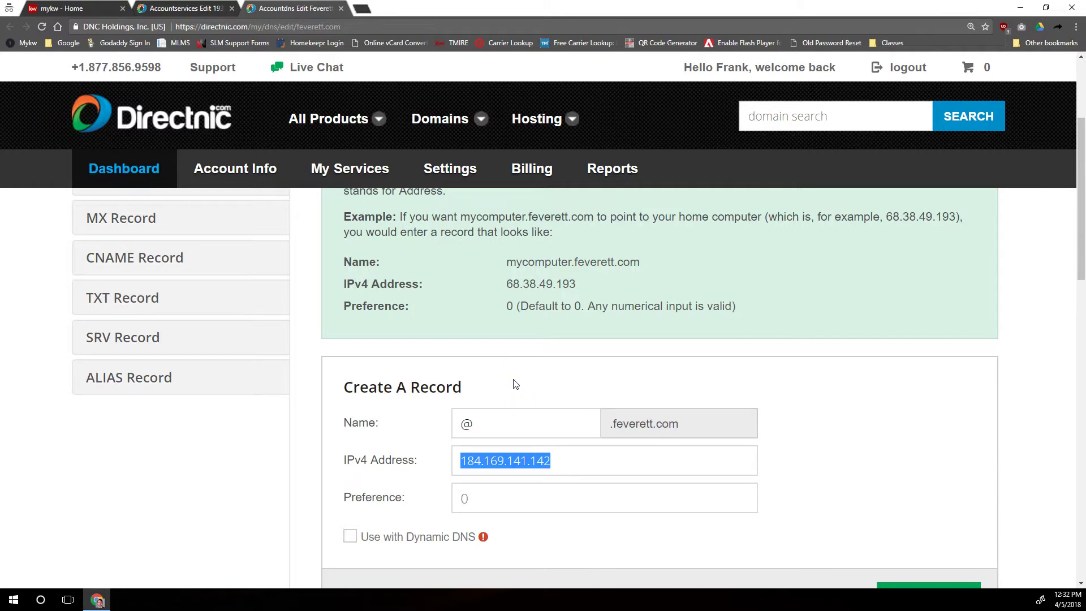
Set the A record's preference to 1 and add it, fixing the rejected preference.
left_click(491, 493)
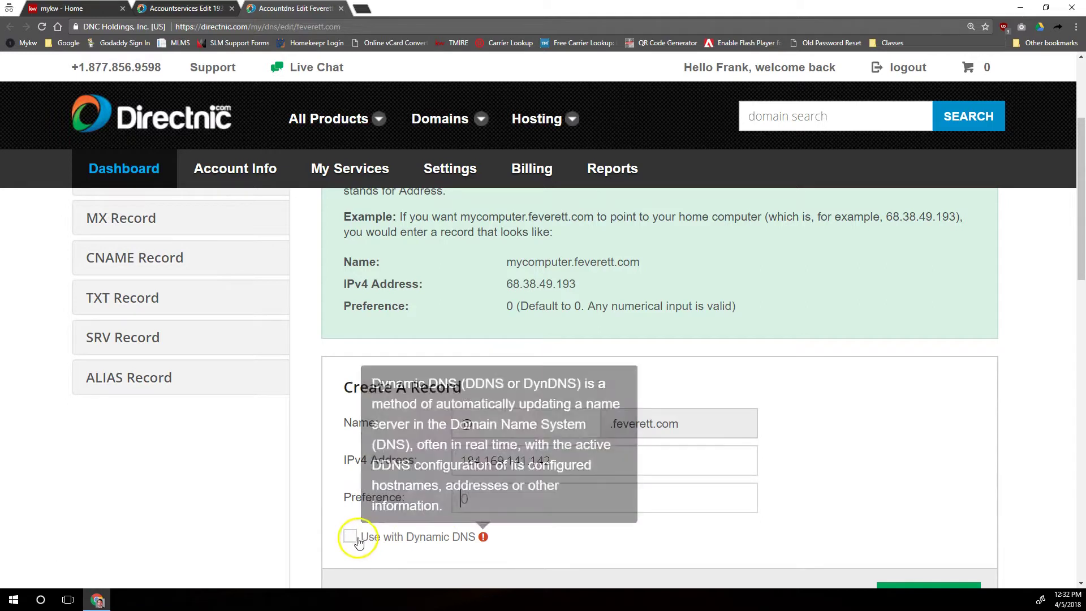
mouse_move(384, 545)
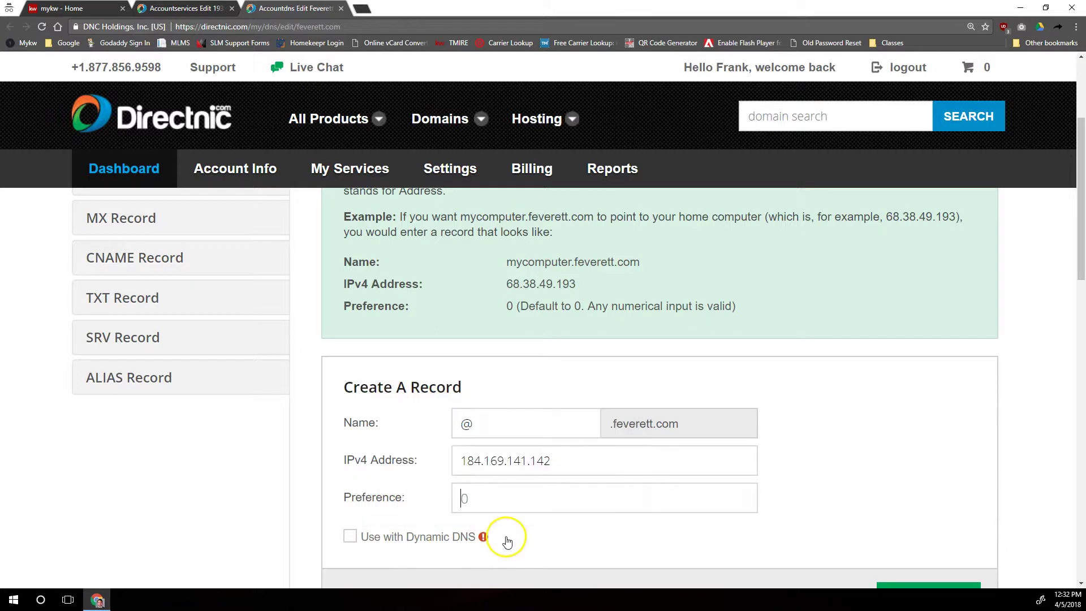
scroll(919, 498, "down", 2)
left_click(919, 502)
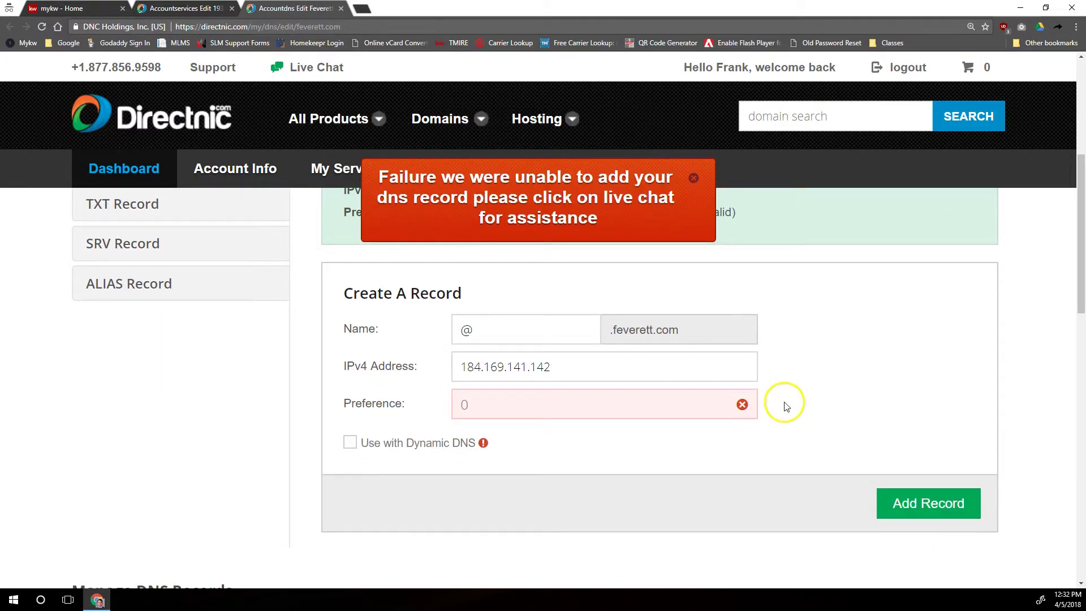
left_click(507, 411)
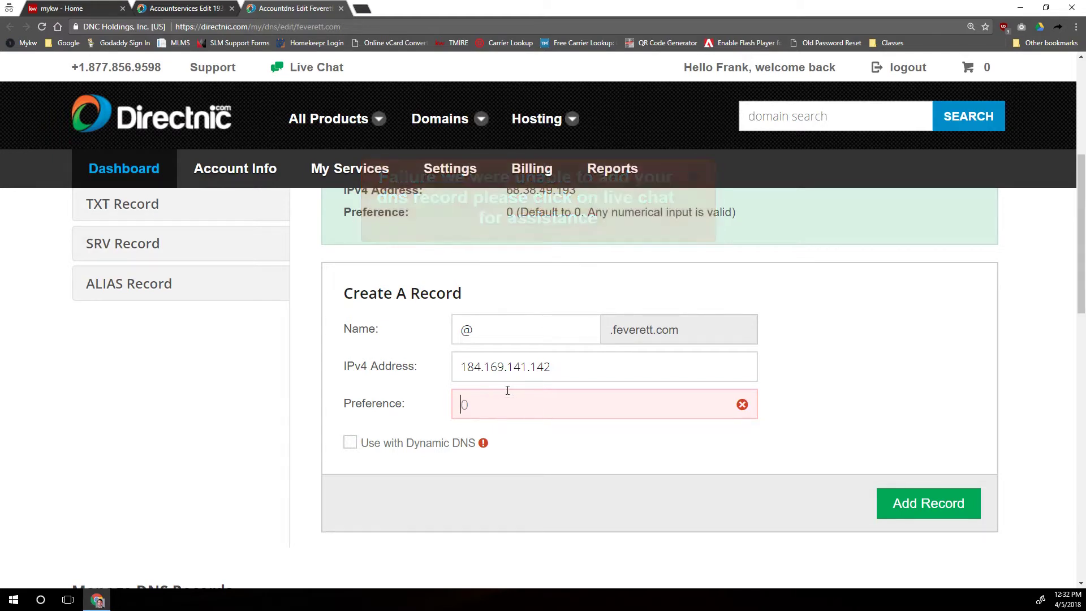
left_click(908, 503)
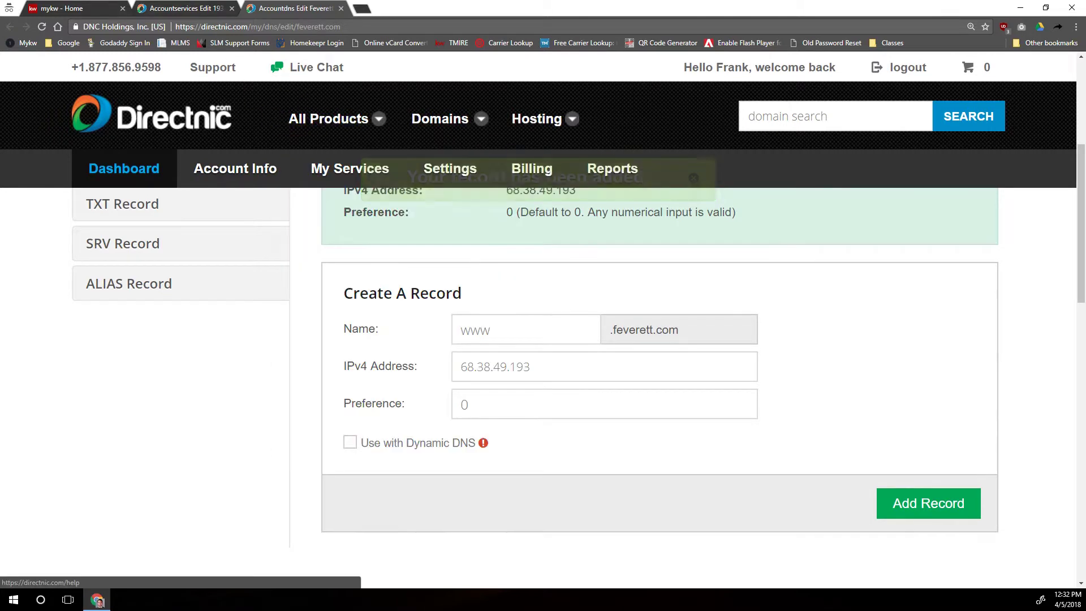
In MyKW, go to TECHNOLOGY > KW Websites and open the Placester website dashboard.
key("ctrl+1")
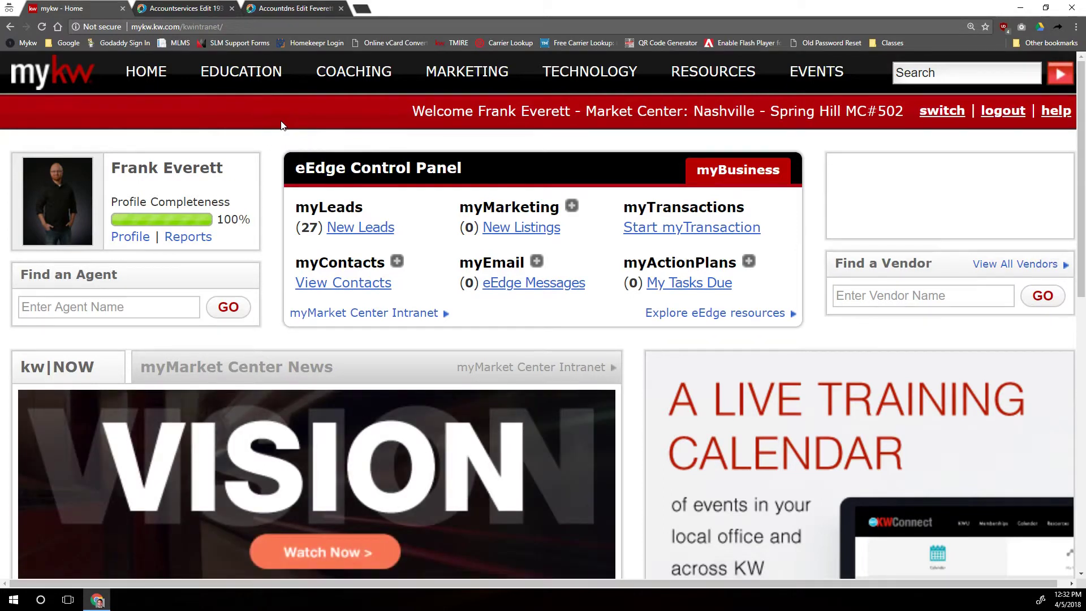
left_click(293, 102)
mouse_move(582, 72)
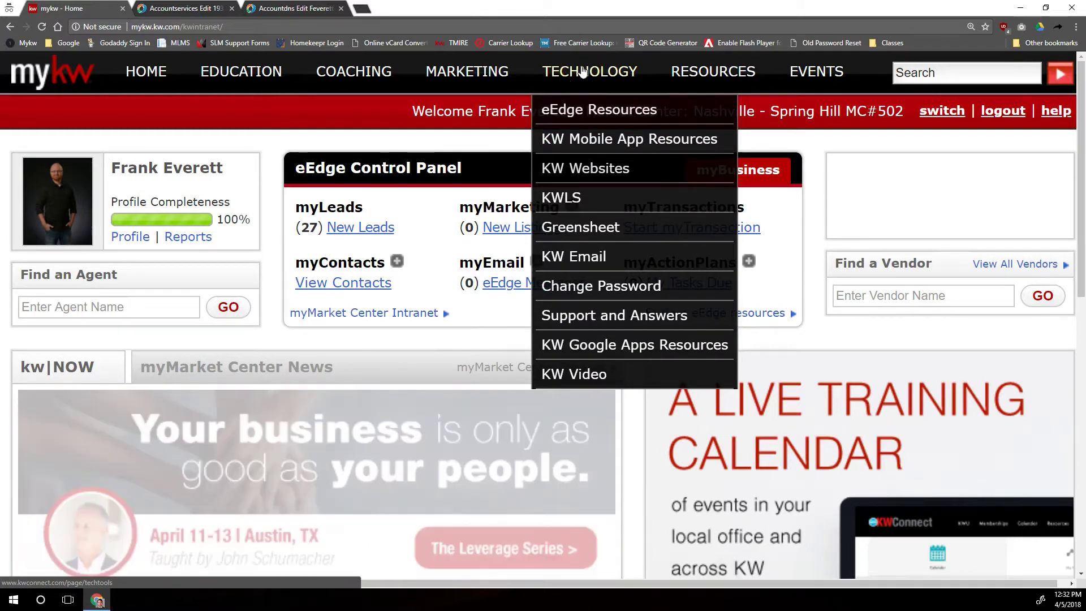
left_click(580, 169)
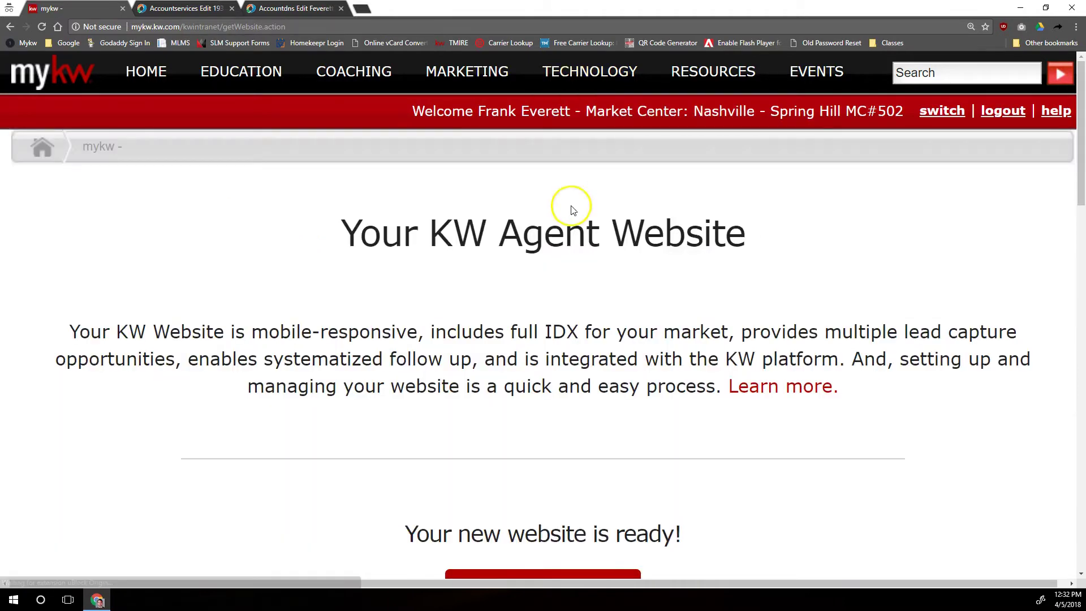
scroll(572, 204, "down", 3)
left_click(540, 404)
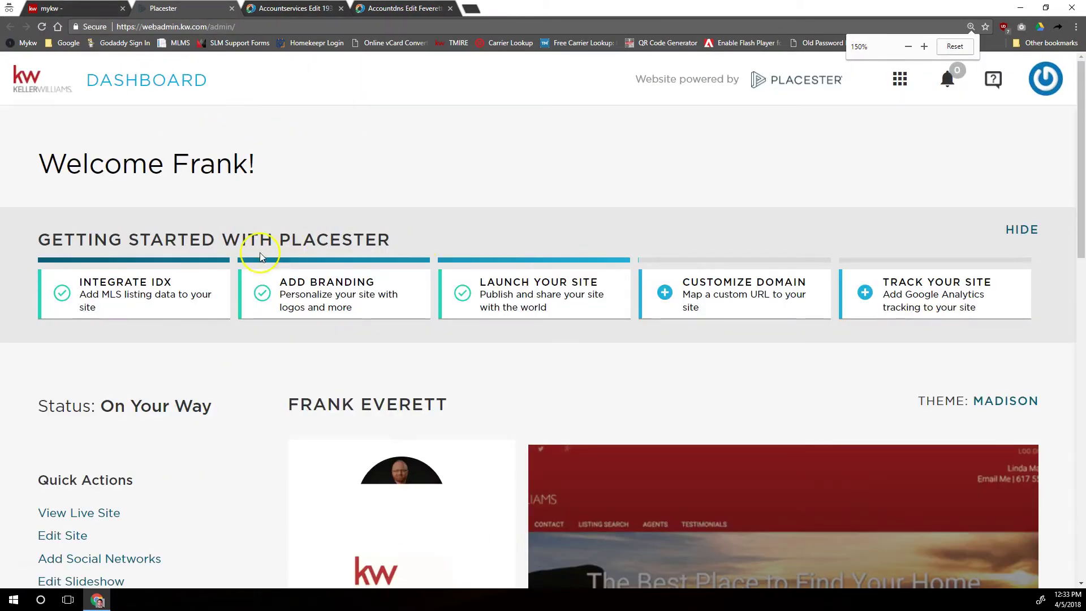
Open the Custom Domain section of the Placester site settings.
scroll(116, 311, "down", 2)
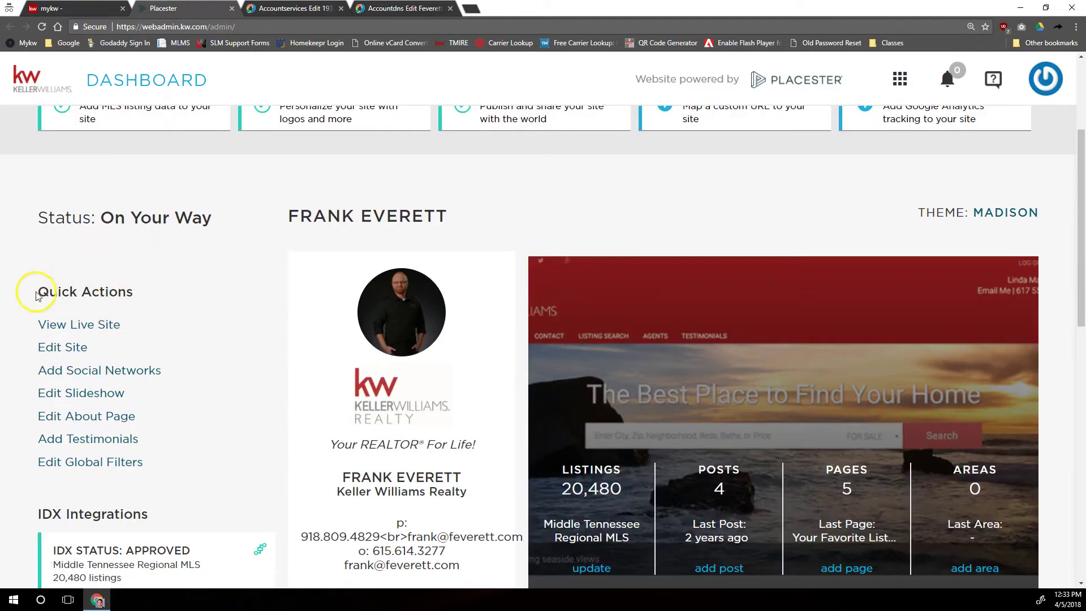
left_click(68, 355)
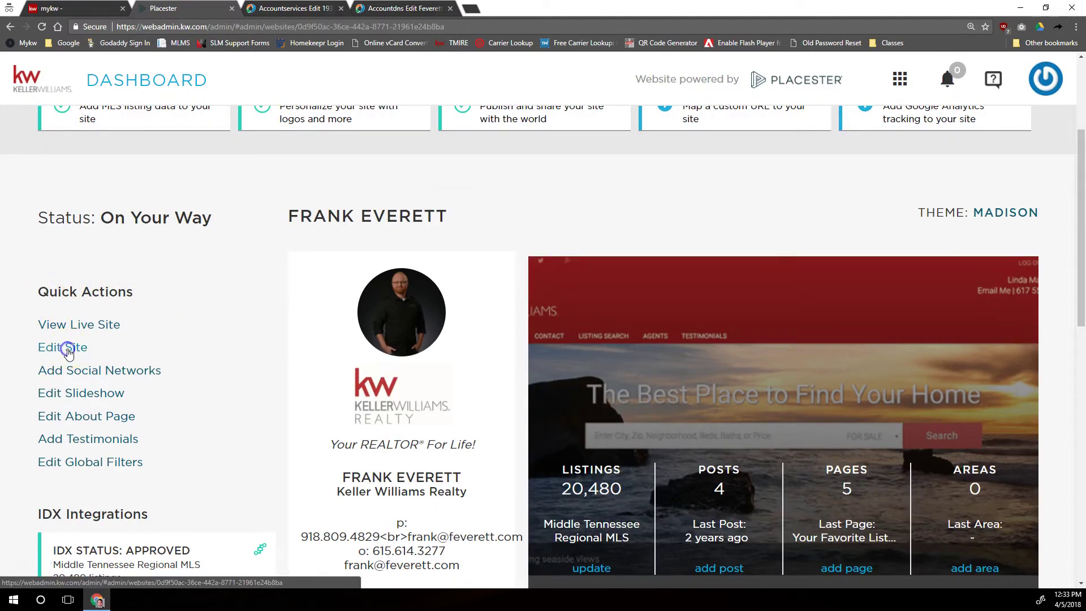
scroll(132, 328, "down", 6)
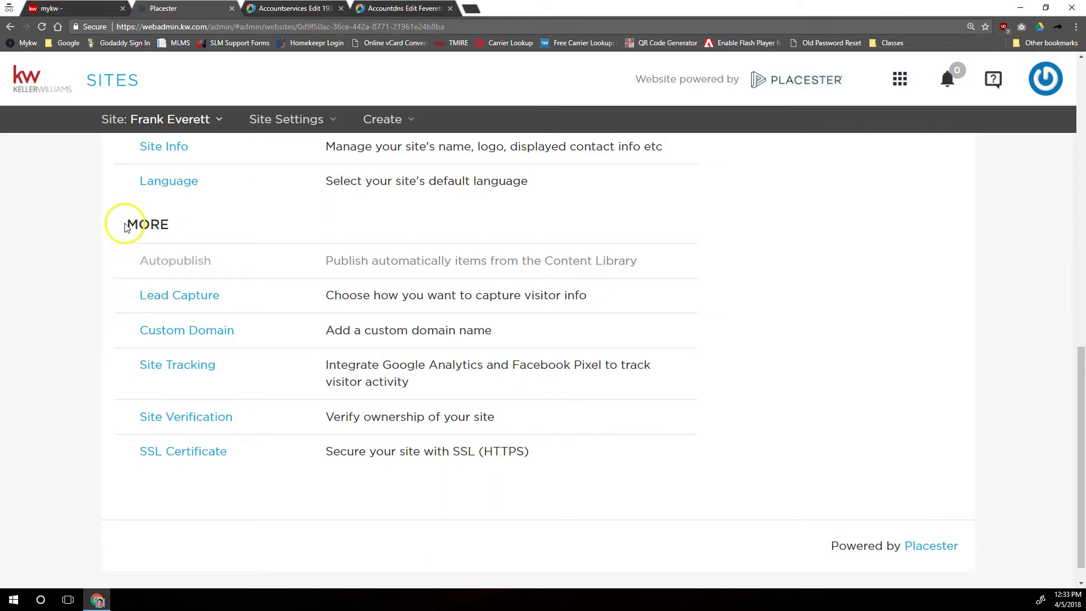
left_click(171, 334)
scroll(476, 332, "down", 2)
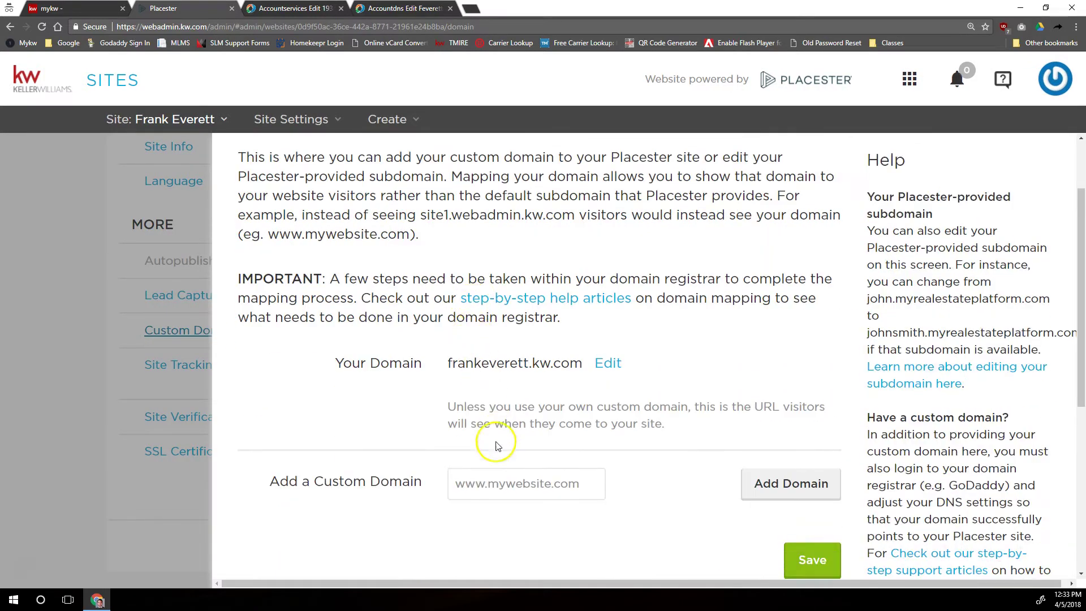
left_click(499, 478)
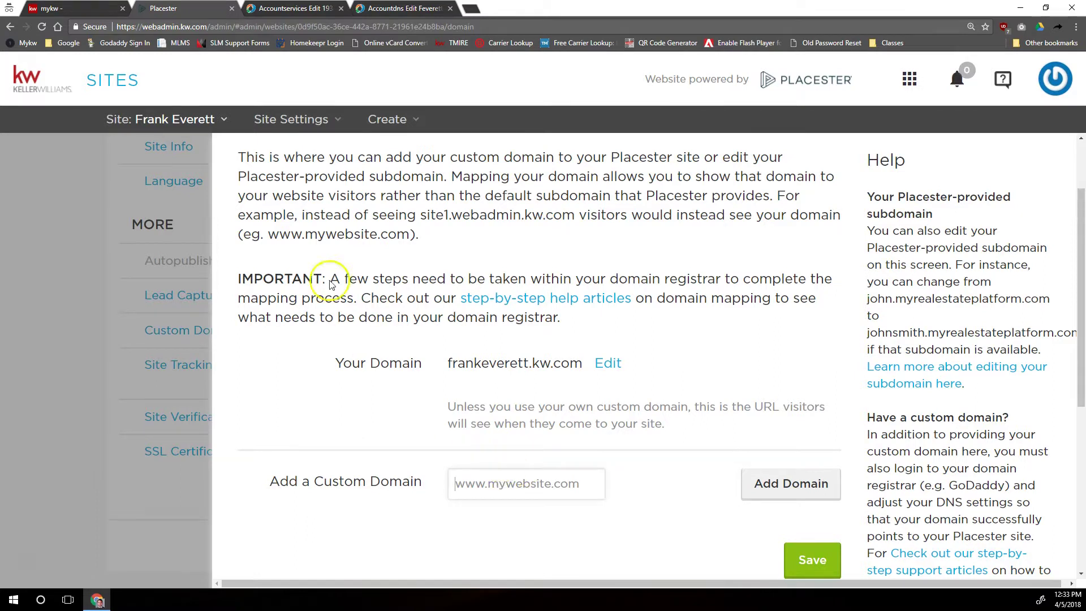
left_click(396, 8)
scroll(427, 400, "up", 5)
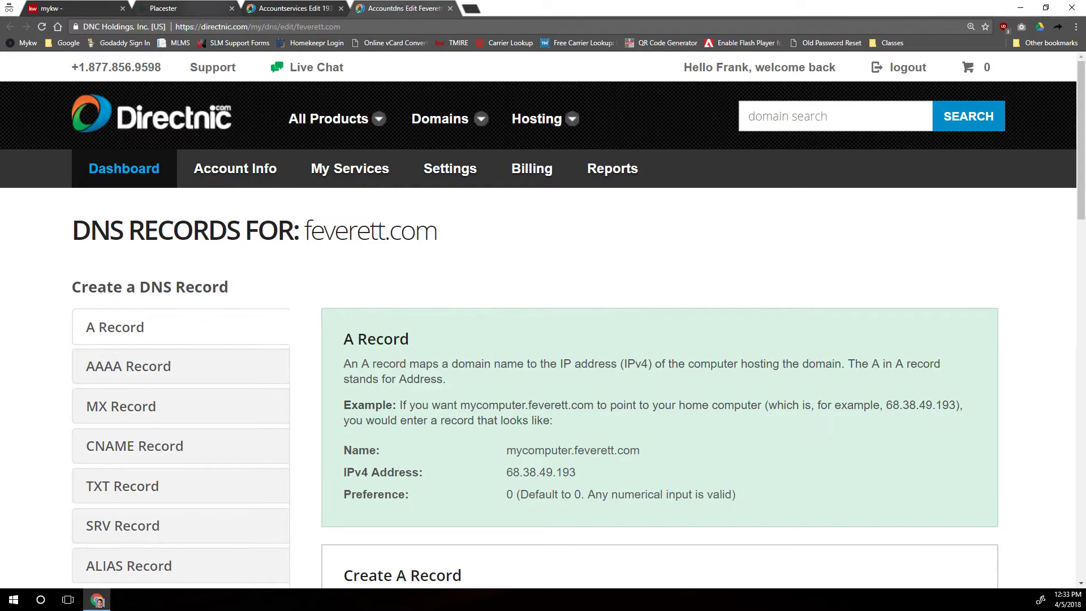
left_click(212, 9)
type("www.feverett.com")
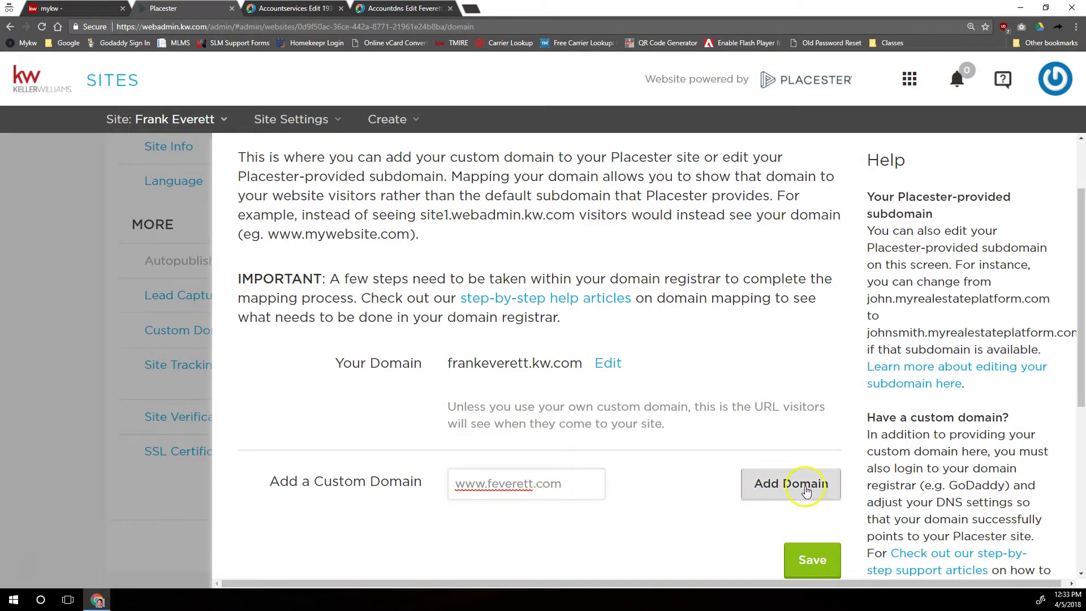
left_click_drag(487, 485, 411, 470)
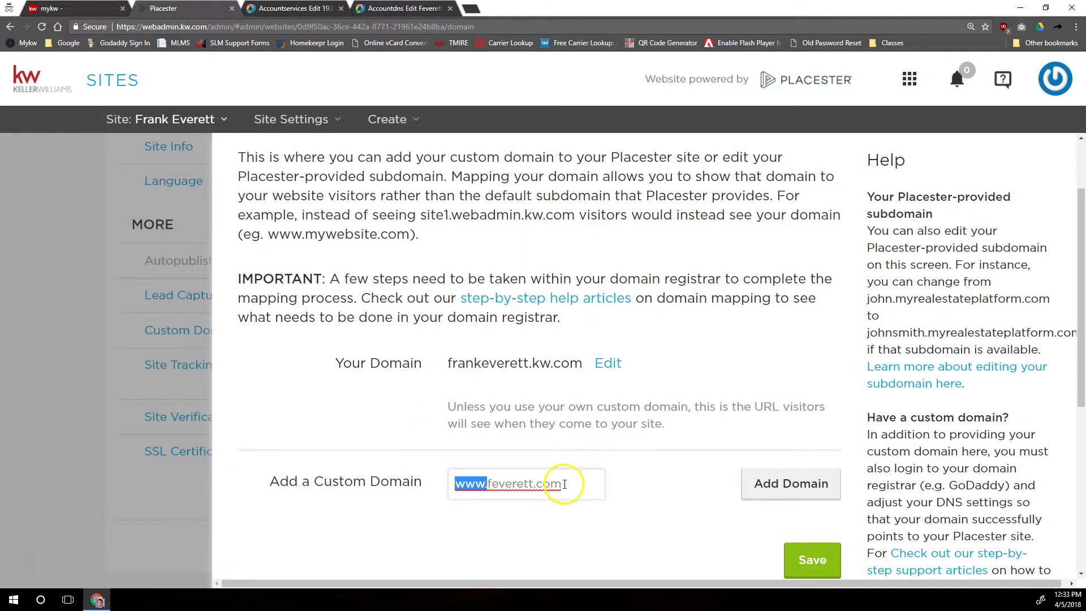
left_click(779, 488)
scroll(758, 495, "down", 5)
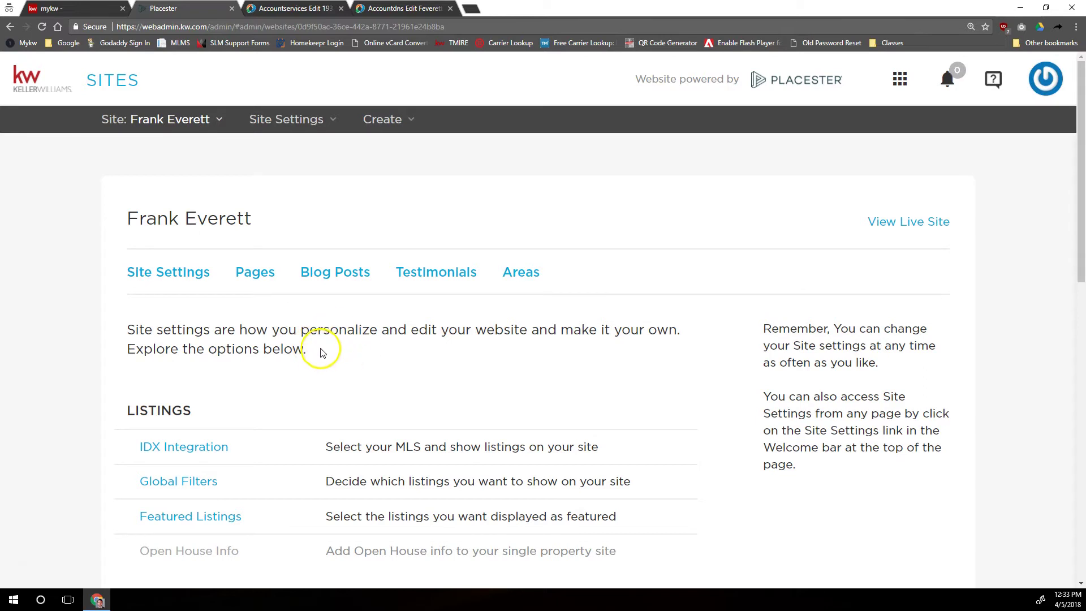
Load feverett.com in a new Chrome tab to check the live site.
key("ctrl+t")
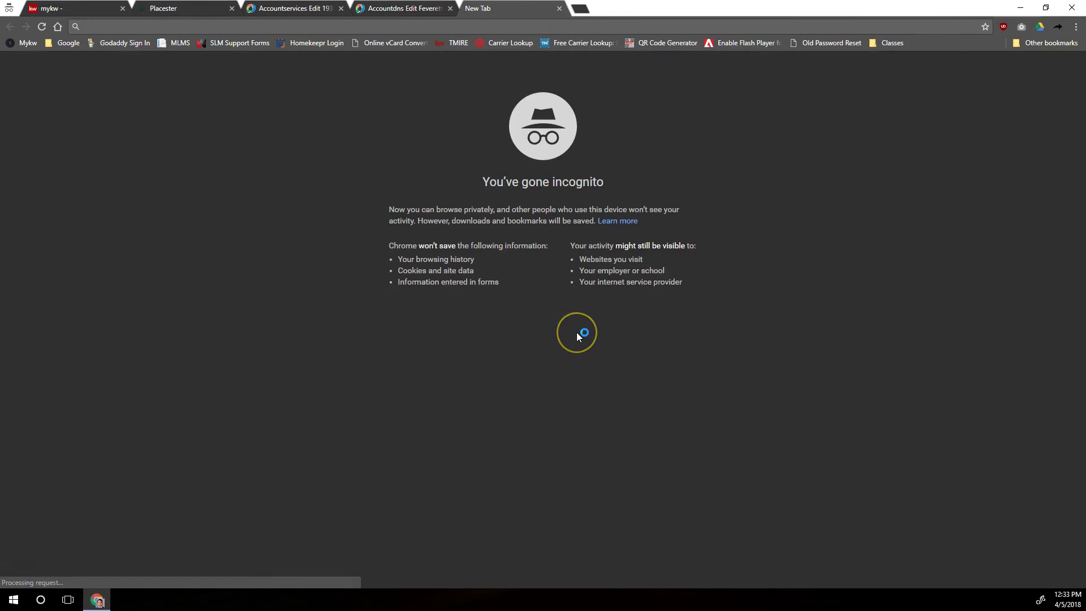
type("feverett")
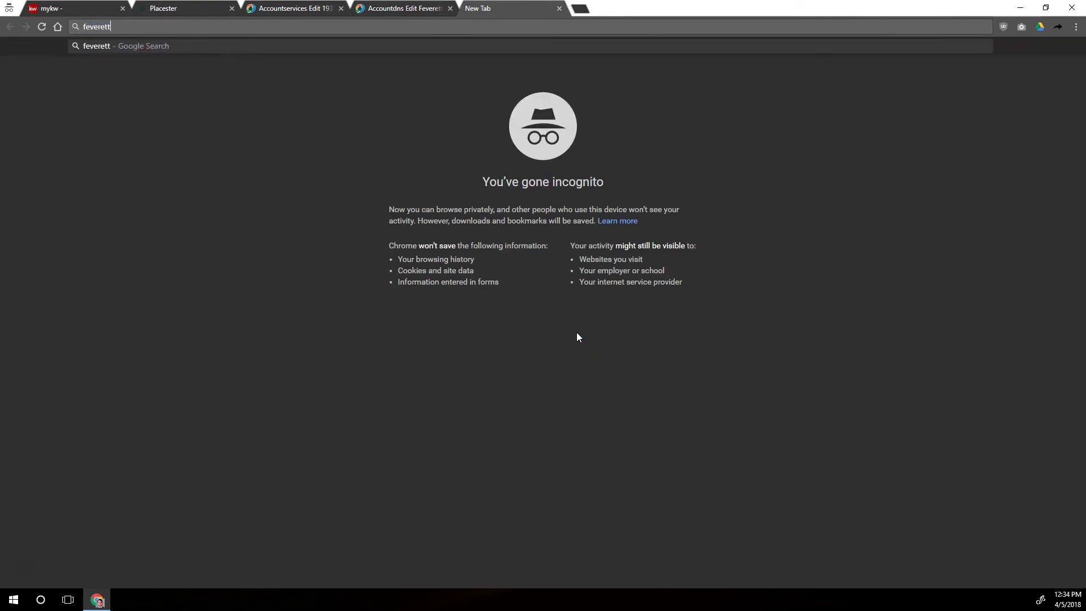
key("ctrl+Return")
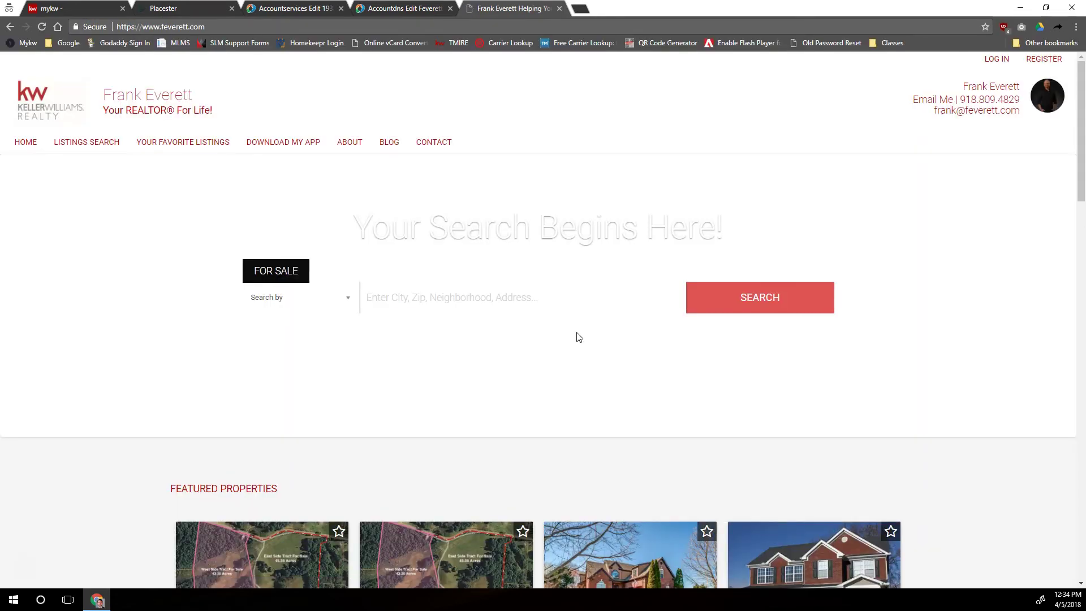